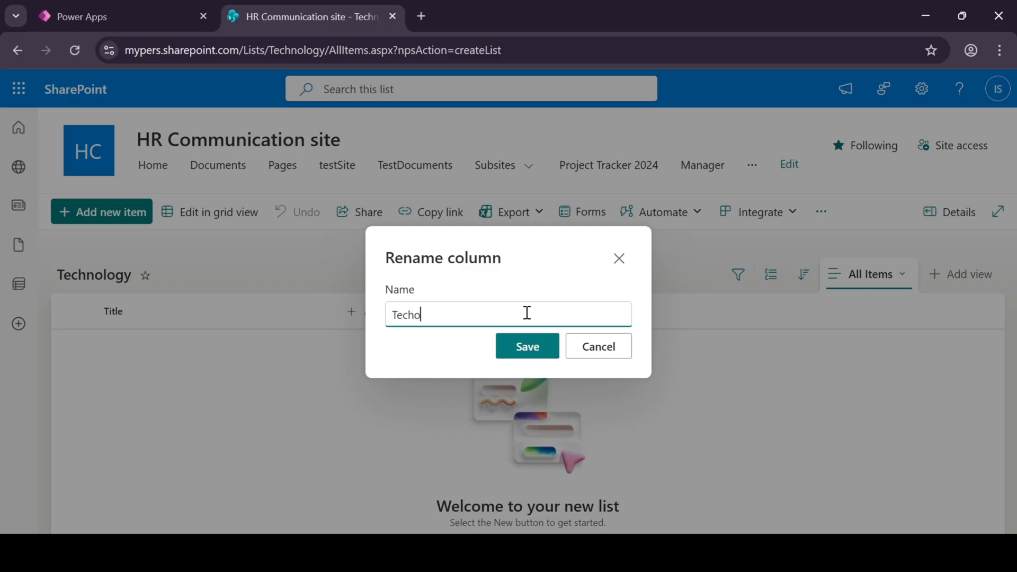
# Rename the Technology list's Title column to "Techology" and save the new name.
pyautogui.hotkey('ctrl', 'a')
pyautogui.write('Techology')
pyautogui.click(504, 356)
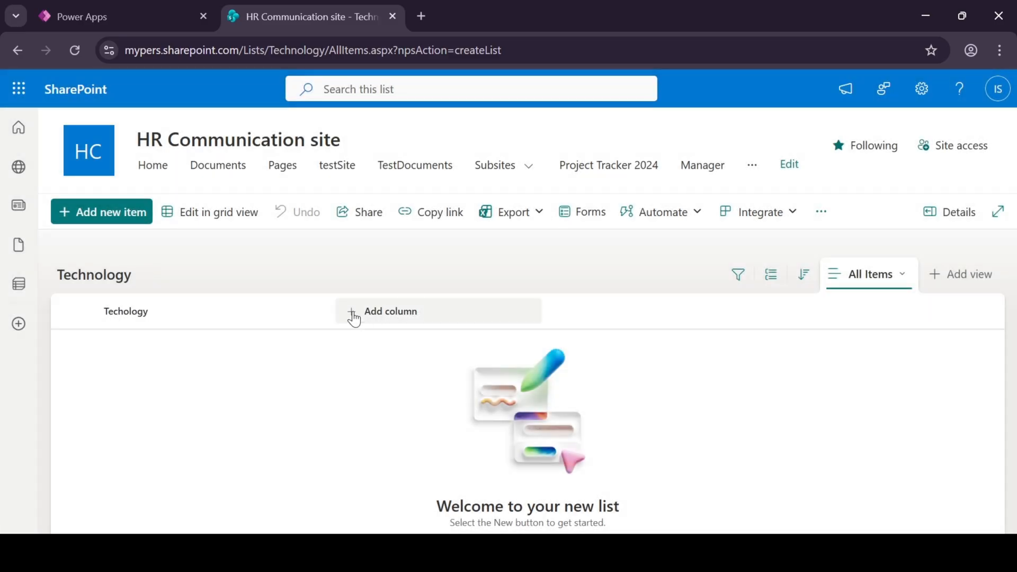
# In grid view, add two items named "PowerApps" and "Power Automate" to the Technology list.
pyautogui.click(232, 213)
pyautogui.click(158, 347)
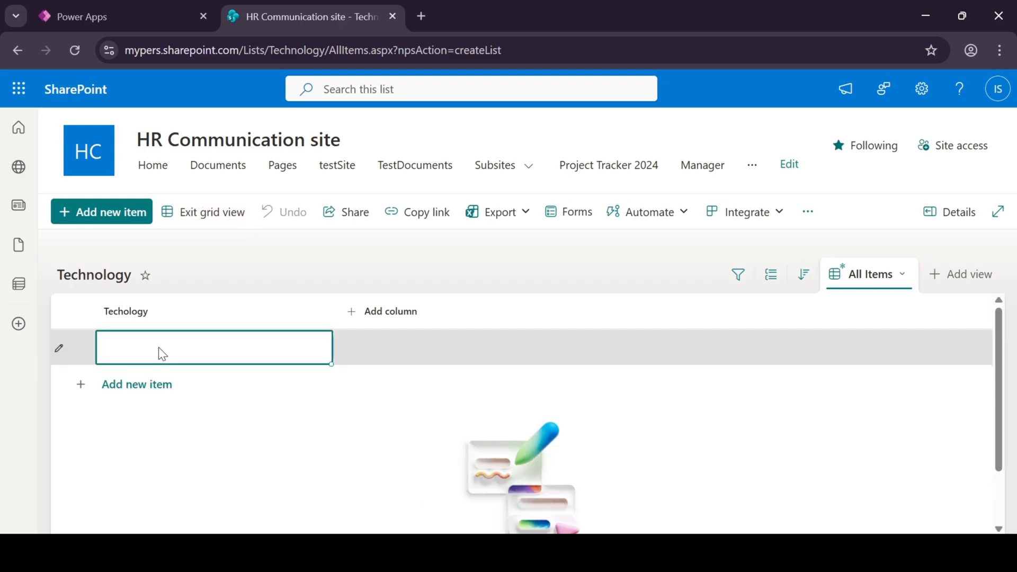
pyautogui.write('Pow')
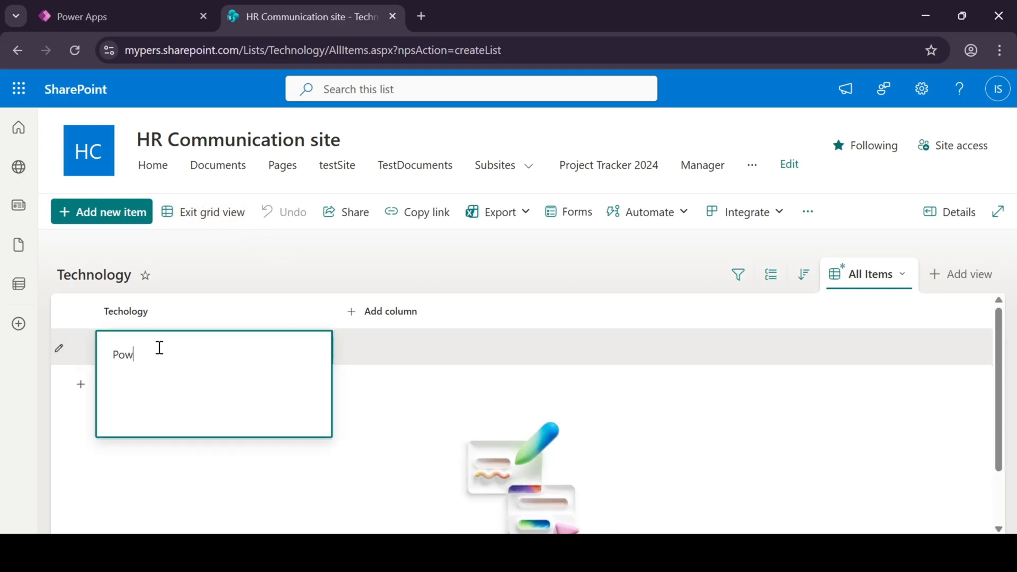
pyautogui.write('erApps')
pyautogui.click(409, 405)
pyautogui.click(180, 385)
pyautogui.click(177, 381)
pyautogui.write('Power Automate')
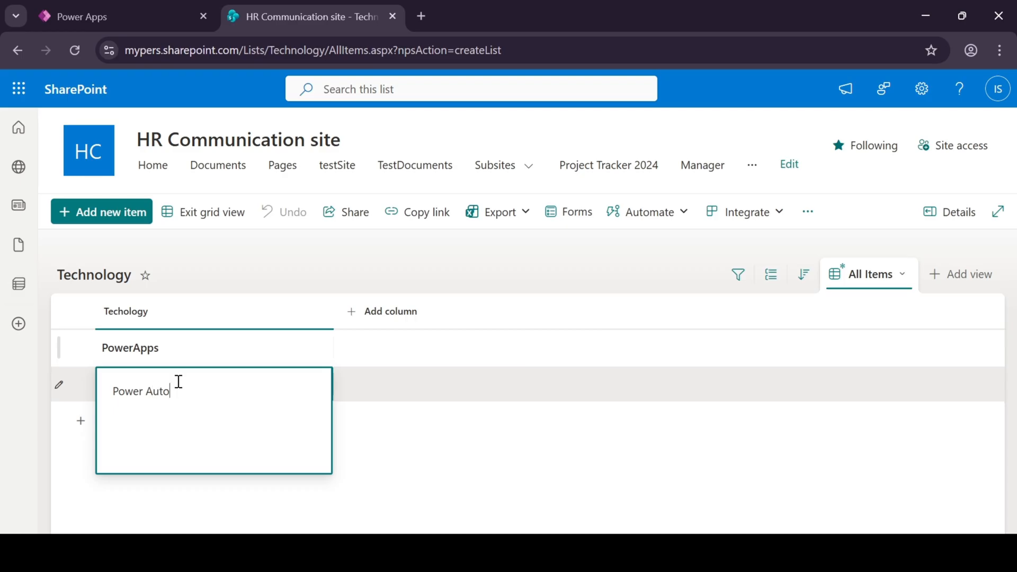
pyautogui.click(403, 422)
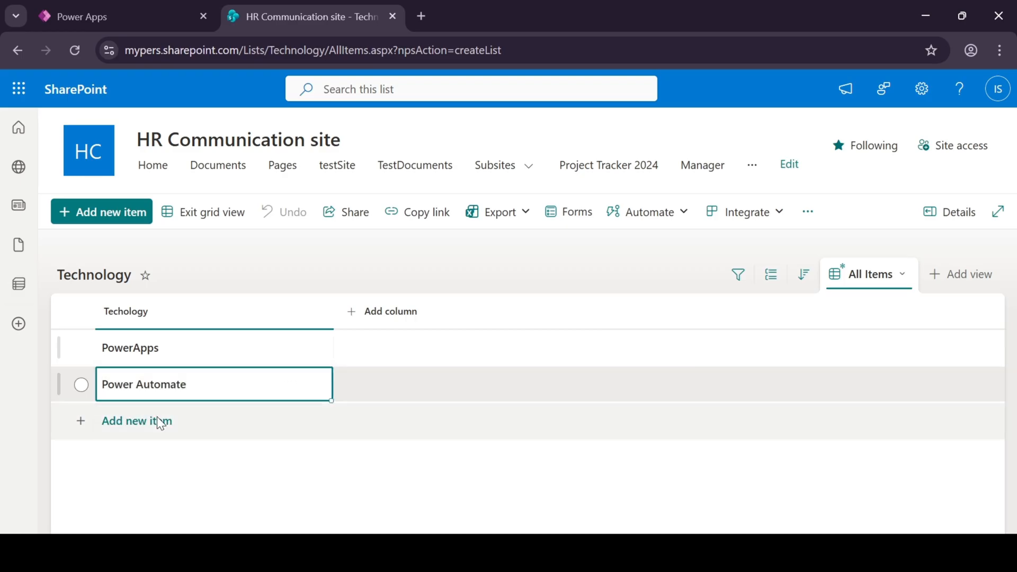
# Add the items "SharePoint" and "Azure" to the Technology list and leave grid editing.
pyautogui.click(158, 419)
pyautogui.write('SharePoint')
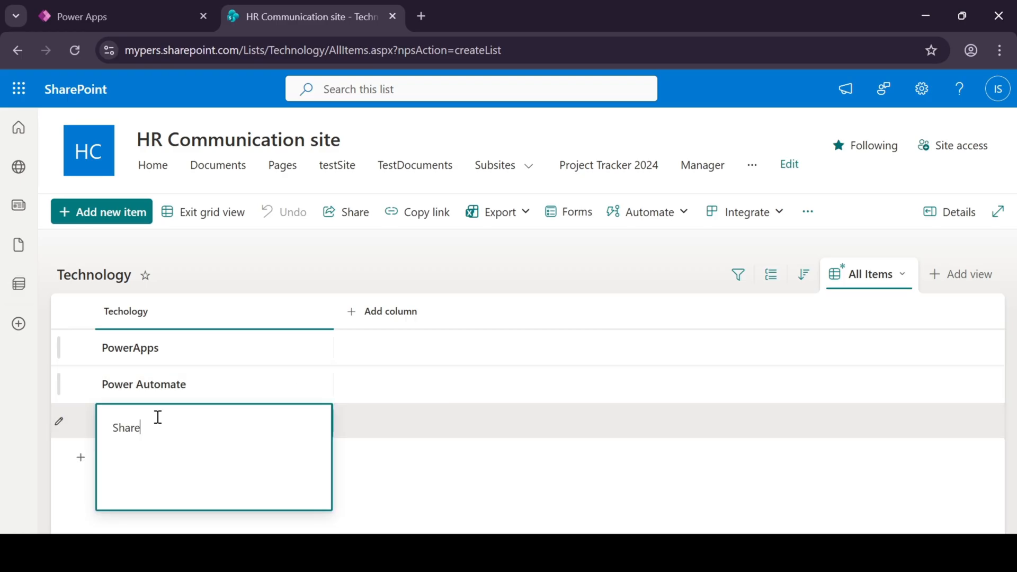
pyautogui.click(390, 446)
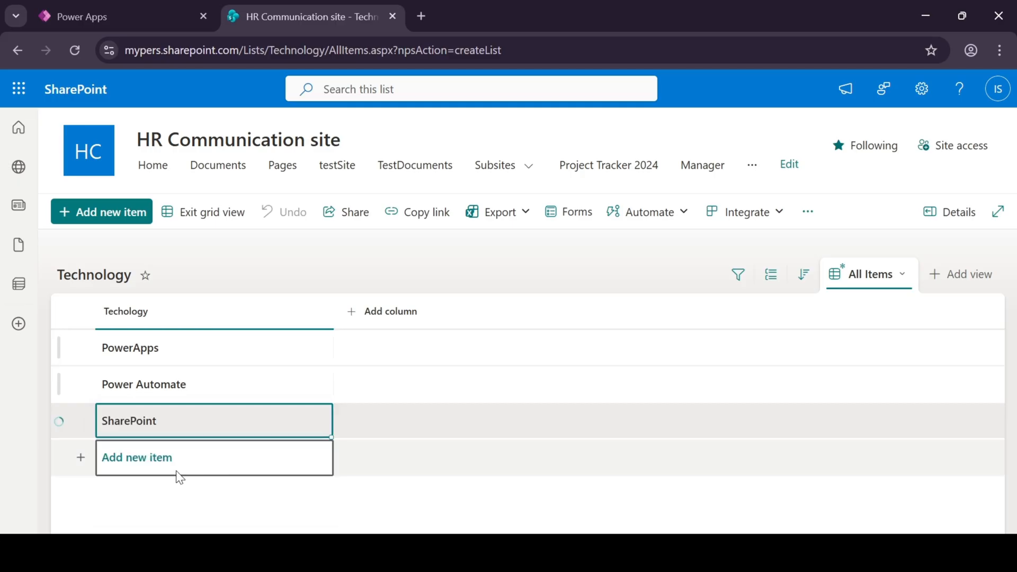
pyautogui.click(175, 469)
pyautogui.write('Azure')
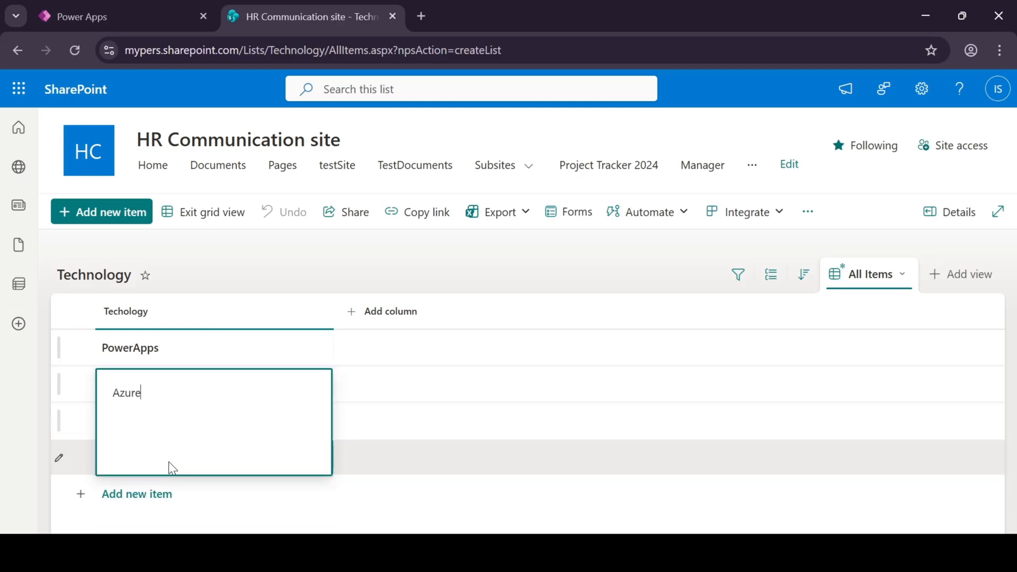
pyautogui.click(406, 392)
pyautogui.click(213, 229)
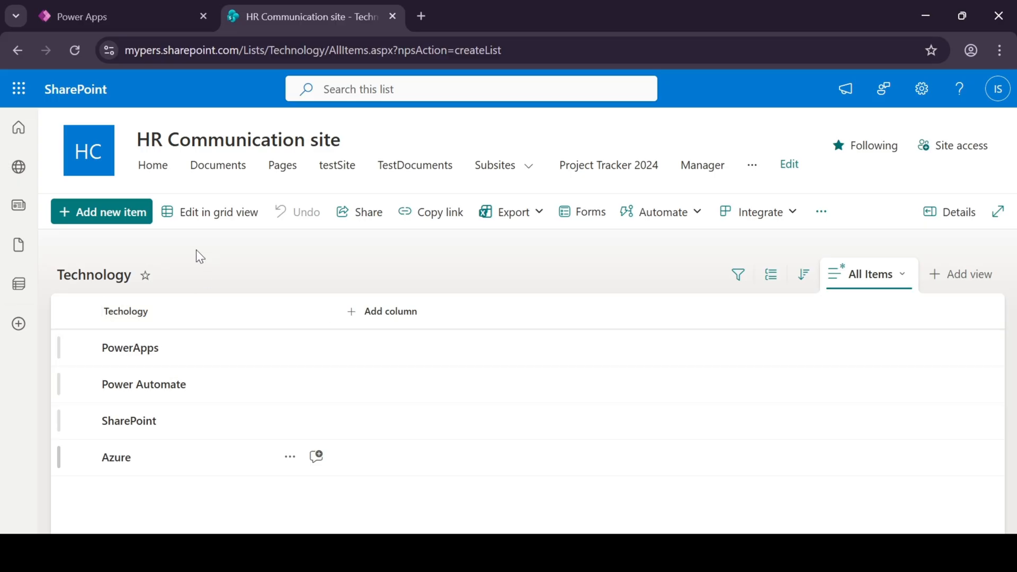
# From the site contents, create a blank list named "ProjectDetails".
pyautogui.click(922, 89)
pyautogui.click(807, 225)
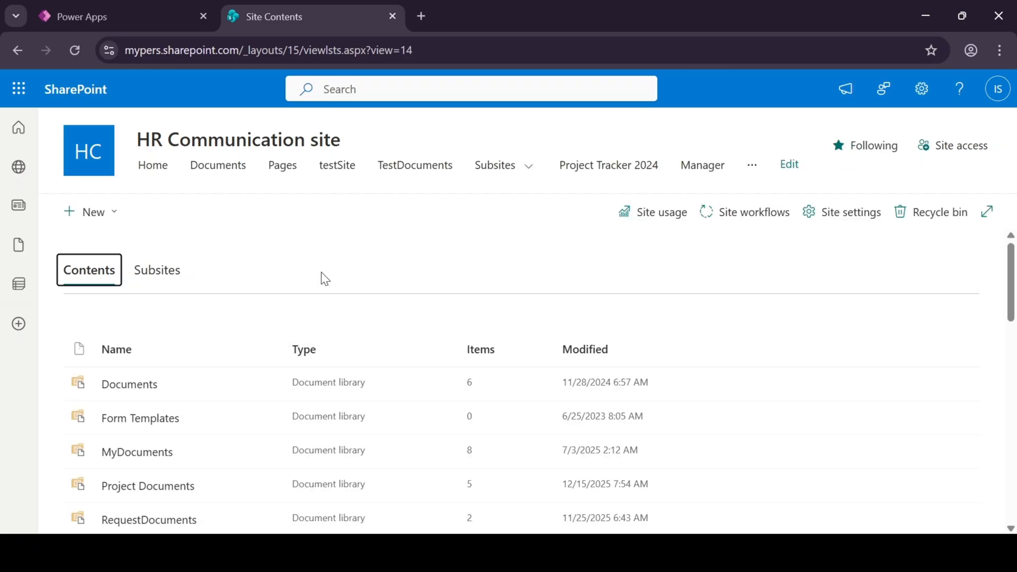
pyautogui.click(98, 215)
pyautogui.click(111, 249)
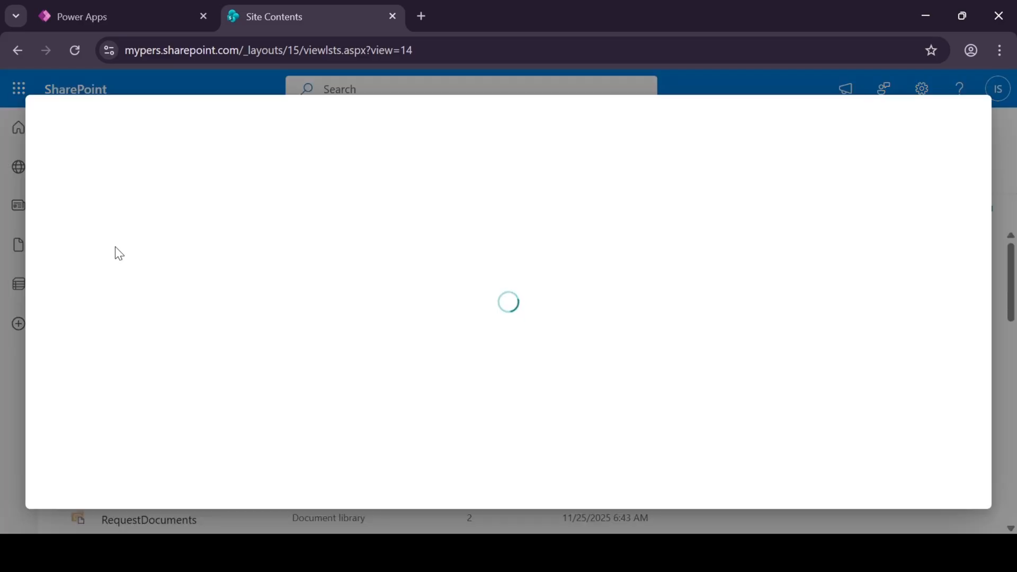
pyautogui.click(152, 259)
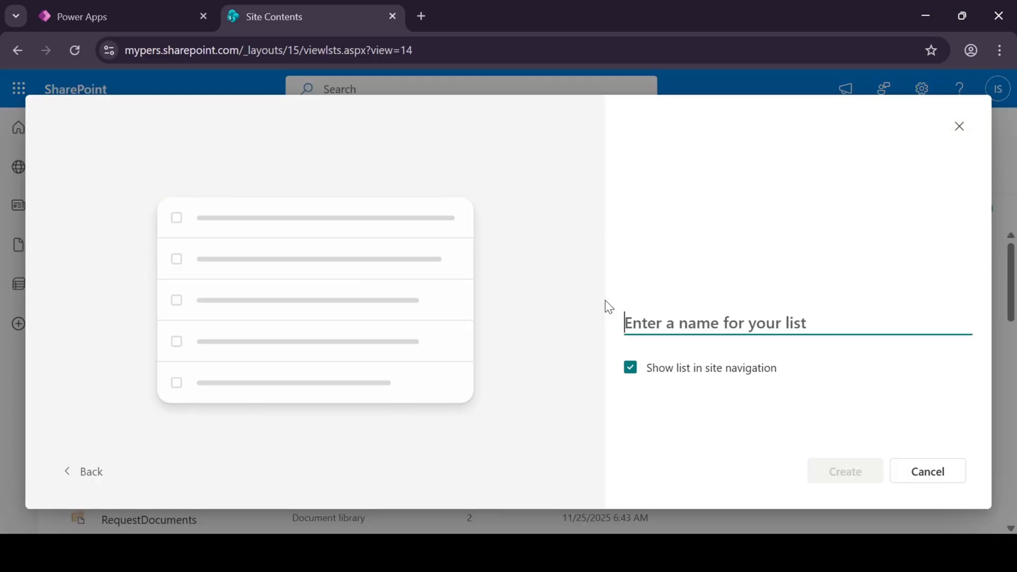
pyautogui.write('ProjectDetails')
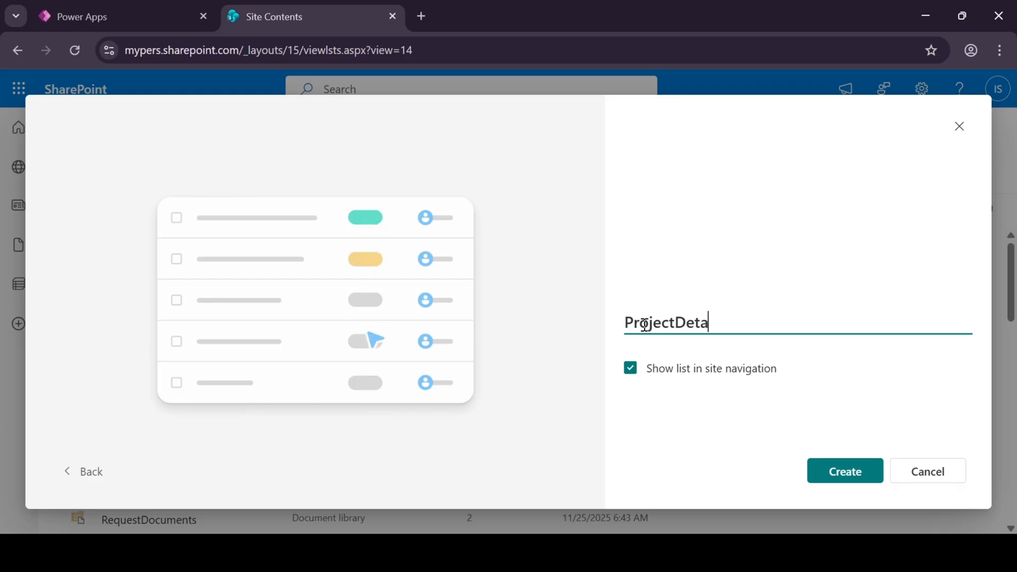
pyautogui.click(848, 471)
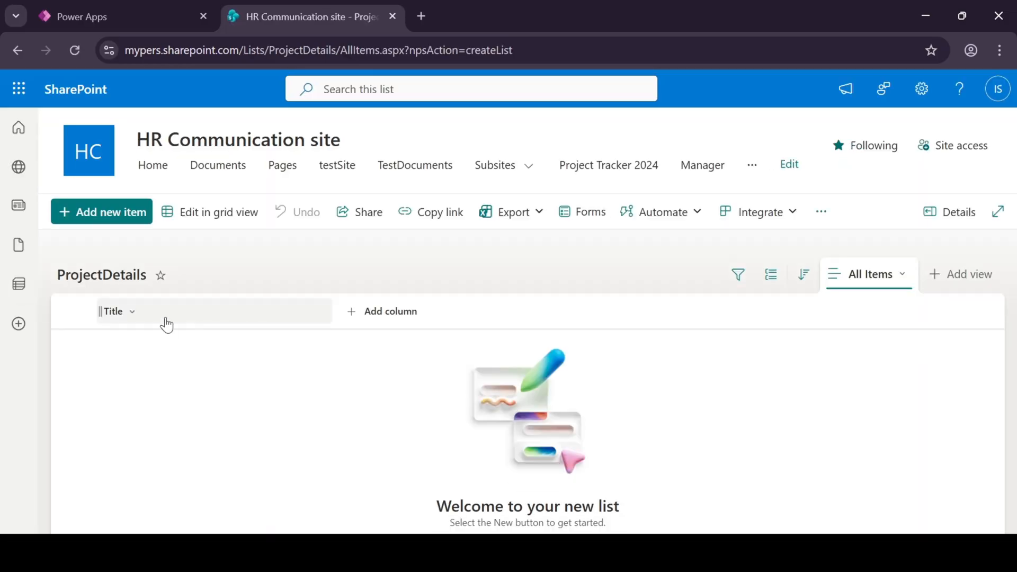
# Rename the Title column of the ProjectDetails list to "Project Name".
pyautogui.click(167, 323)
pyautogui.moveTo(170, 459)
pyautogui.click(266, 314)
pyautogui.doubleClick(501, 311)
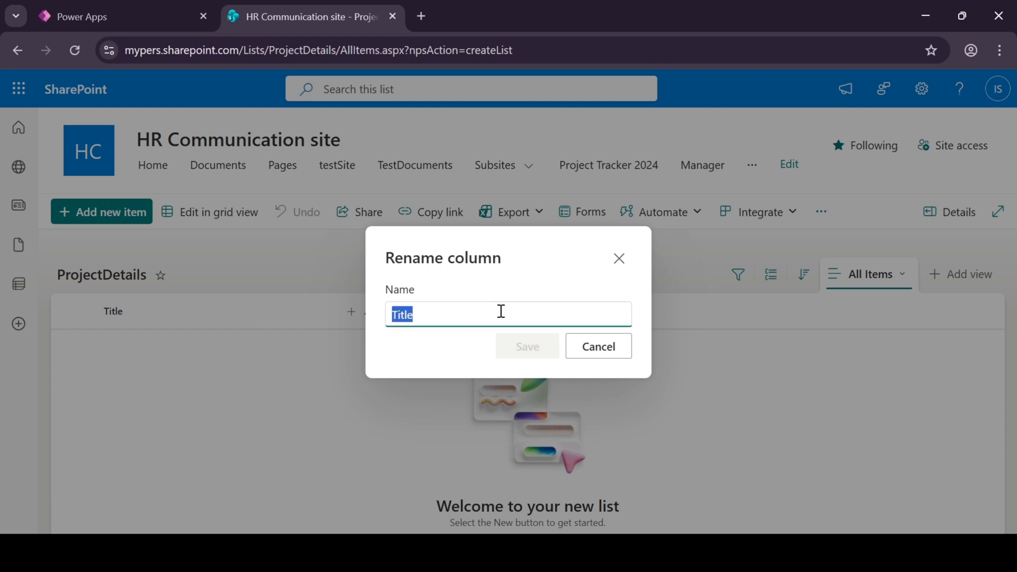
pyautogui.write('Project name')
pyautogui.doubleClick(499, 311)
pyautogui.write('Name')
pyautogui.click(526, 347)
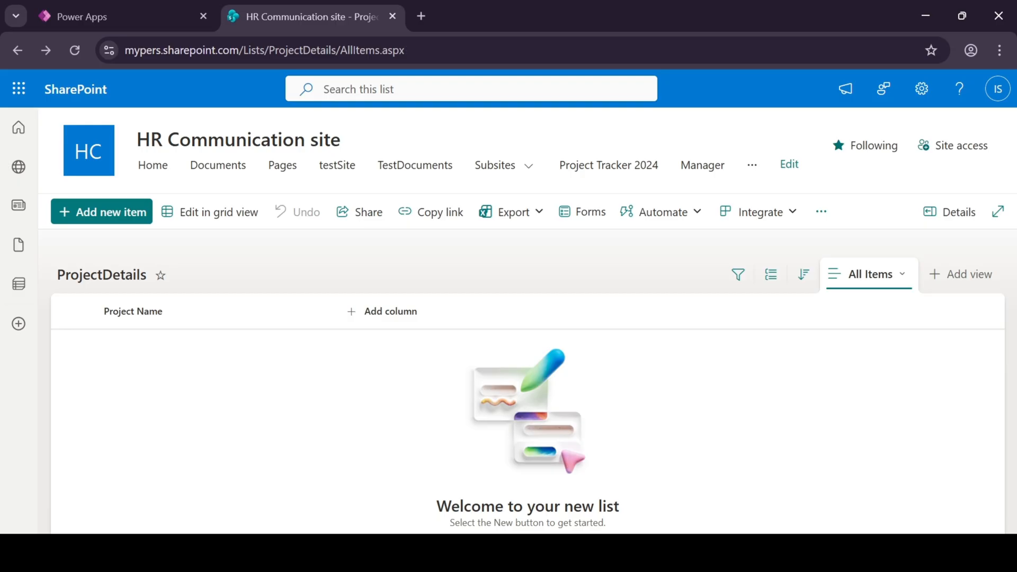
# In the ProjectDetails list settings, start a new column of type Lookup named "Technology".
pyautogui.click(914, 101)
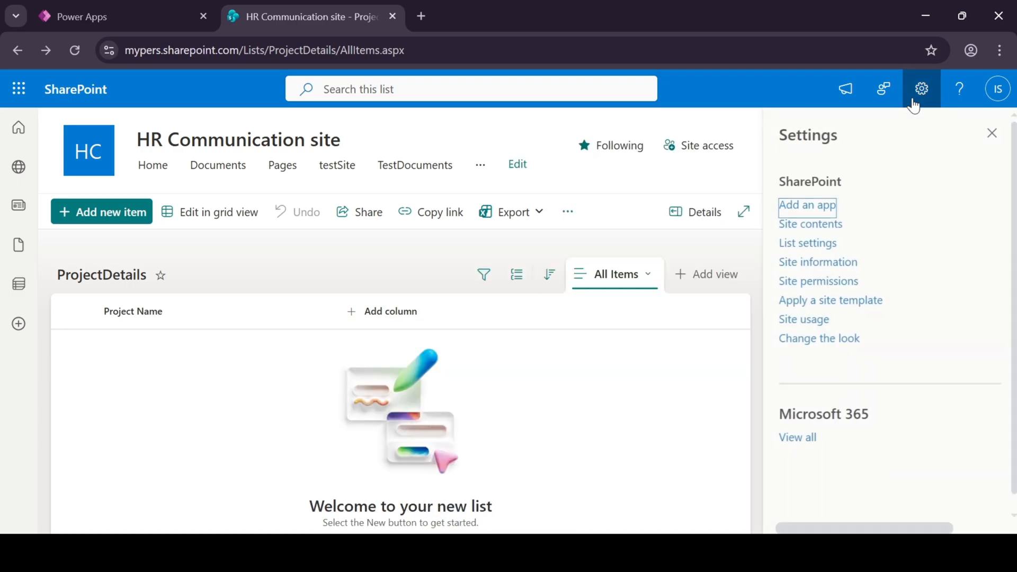
pyautogui.click(802, 247)
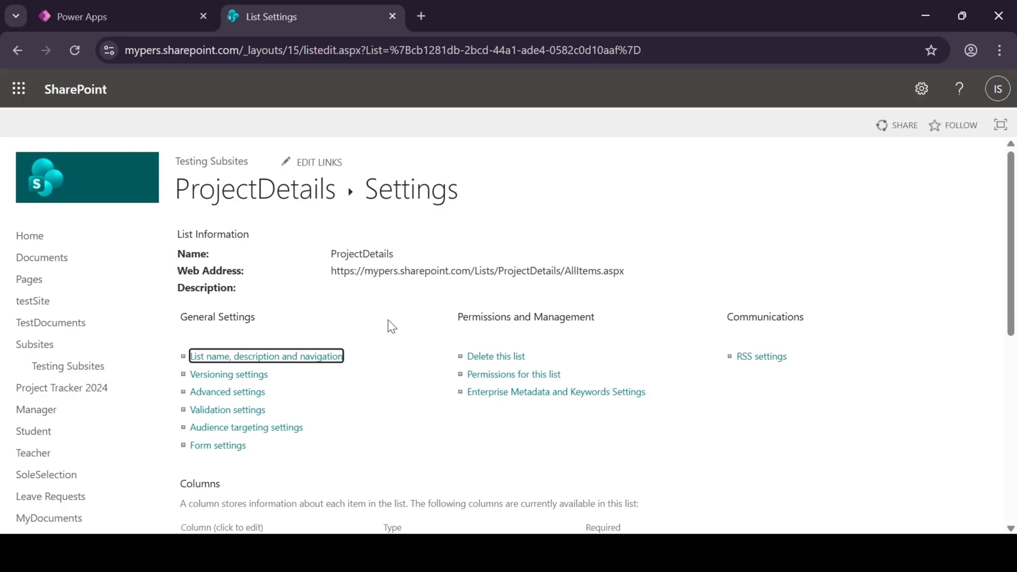
pyautogui.scroll(-7, 234, 402)
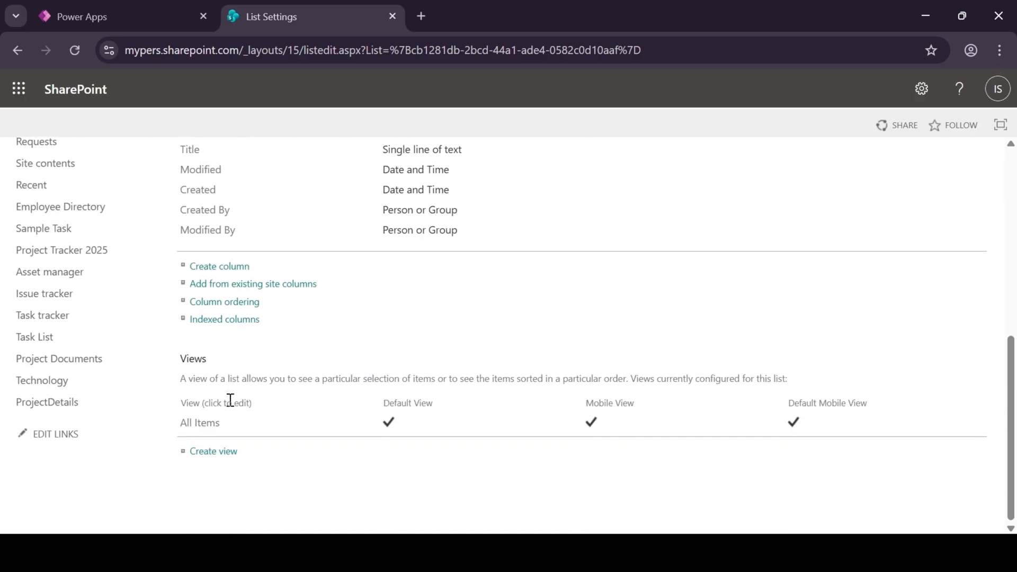
pyautogui.scroll(1, 217, 371)
pyautogui.click(221, 349)
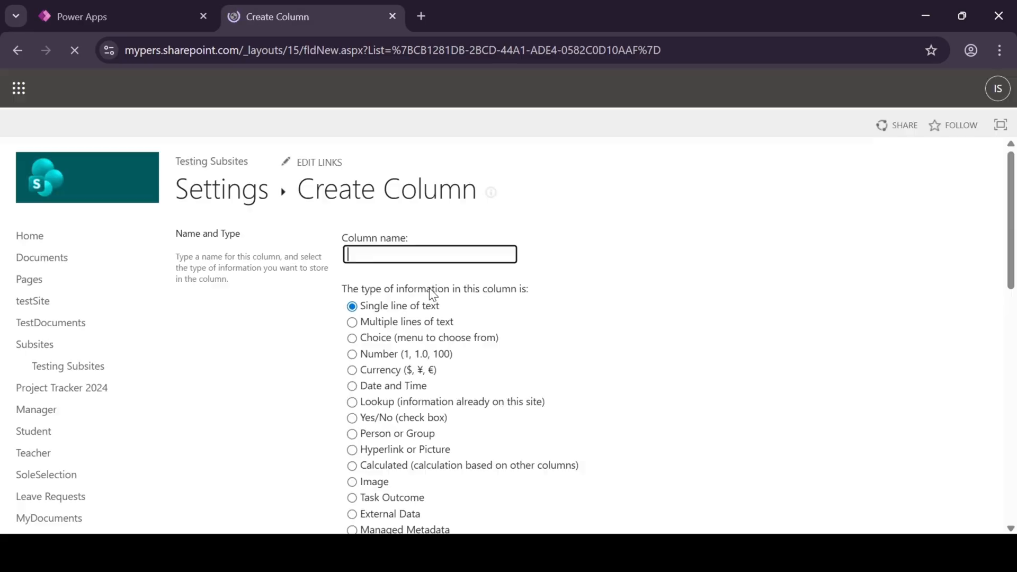
pyautogui.click(352, 401)
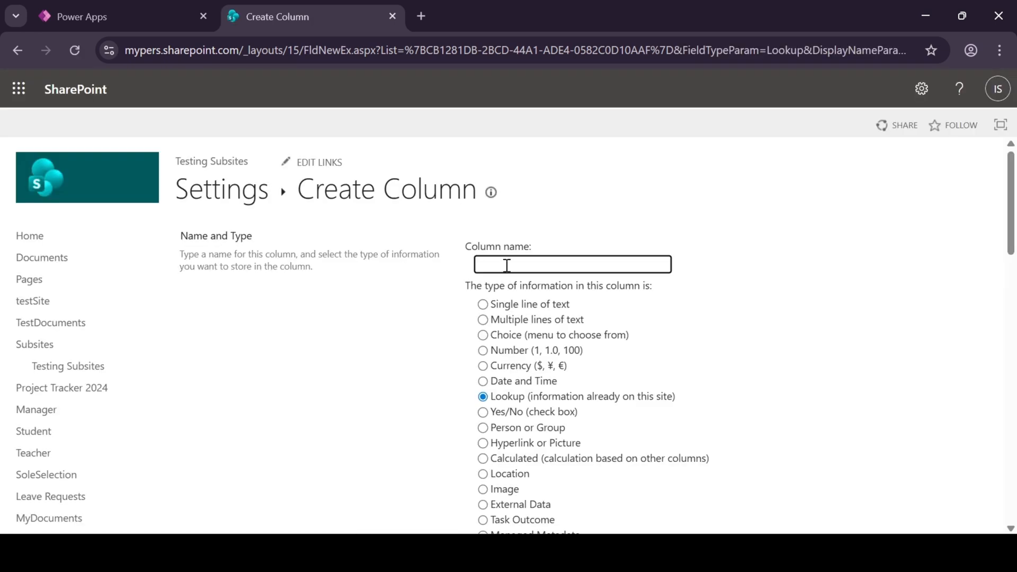
pyautogui.write('Technology')
# Set the lookup column to get its information from the Technology list and create the column.
pyautogui.scroll(-6, 688, 302)
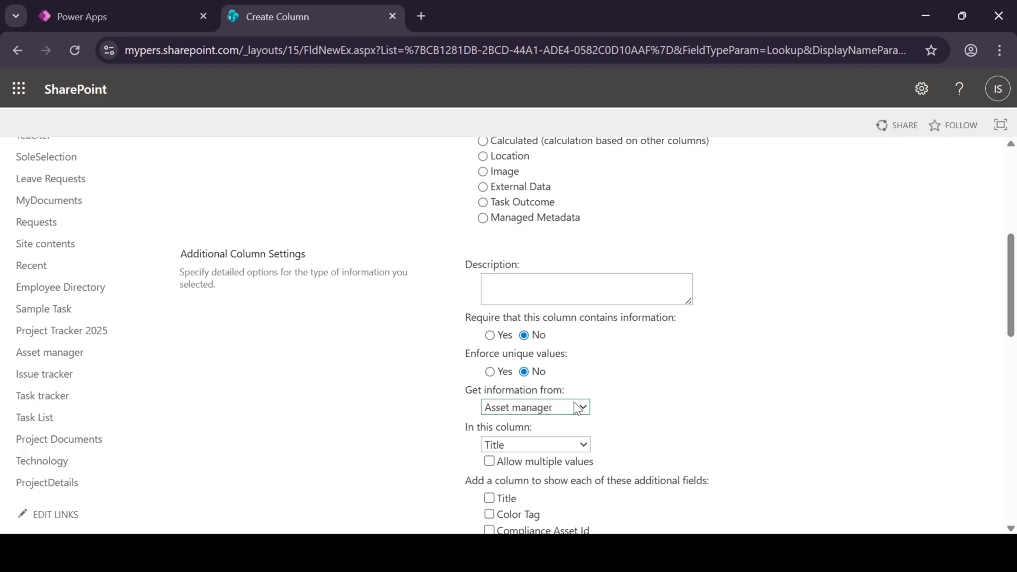
pyautogui.click(539, 355)
pyautogui.scroll(-2, 622, 384)
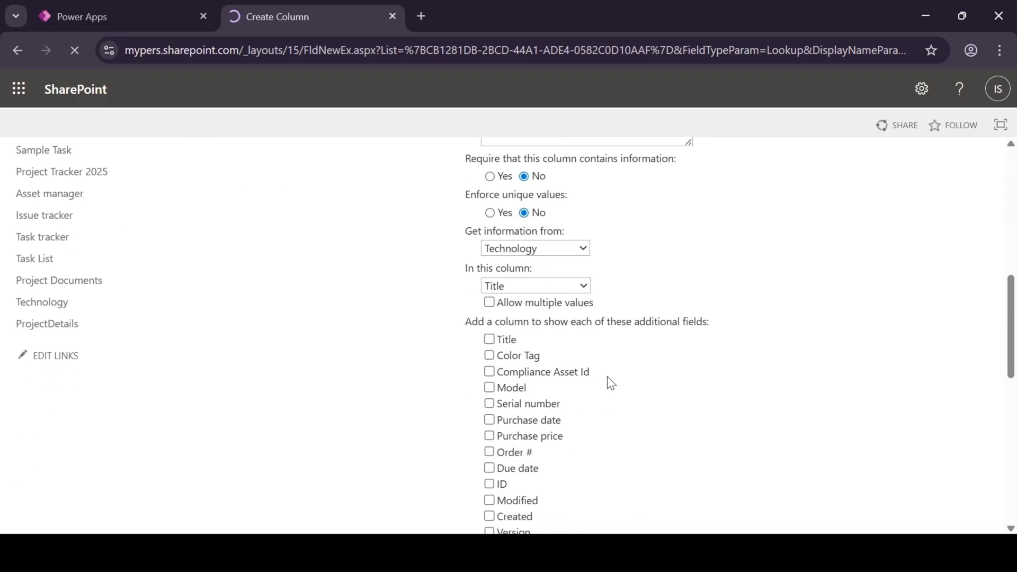
pyautogui.scroll(-10, 507, 360)
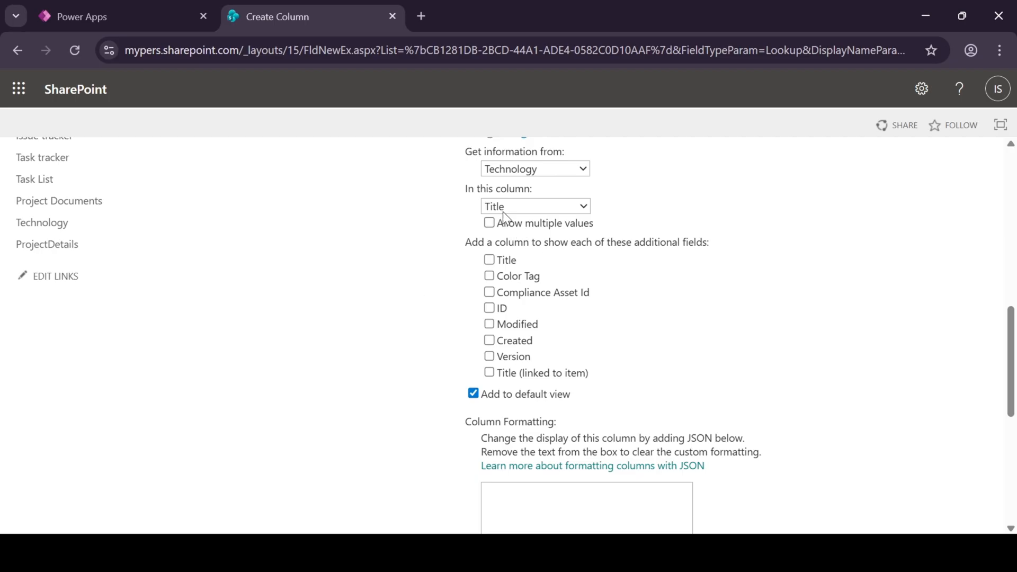
pyautogui.scroll(-6, 641, 368)
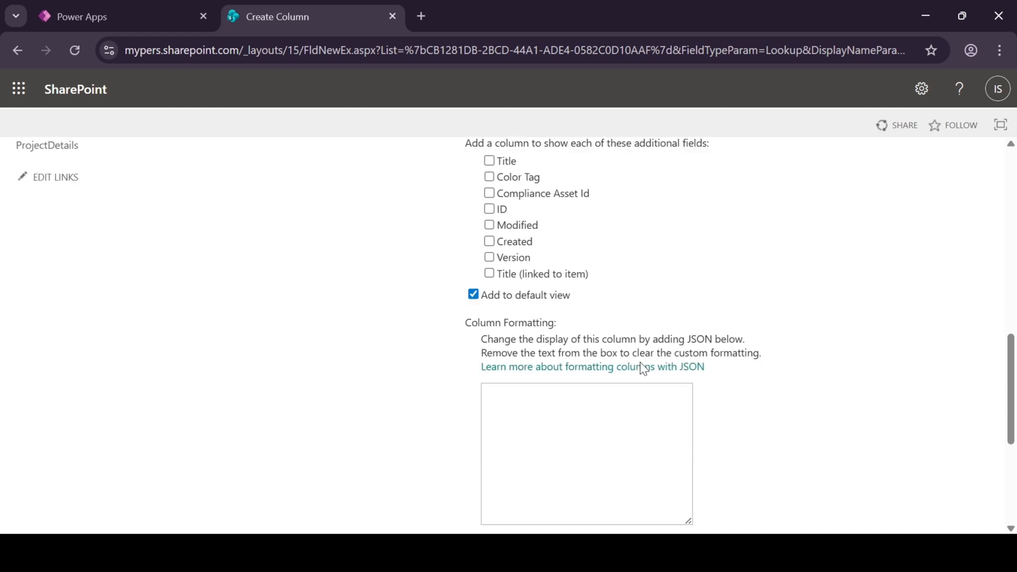
pyautogui.click(890, 462)
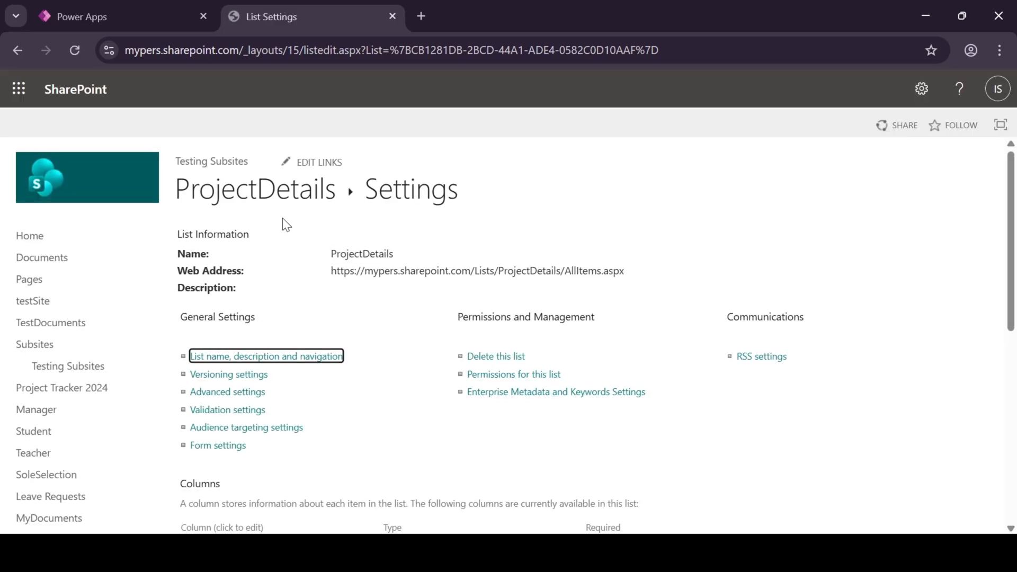
# Return to the ProjectDetails list and add an item in grid view with project name "CRM Portal" and technology PowerApps.
pyautogui.click(285, 187)
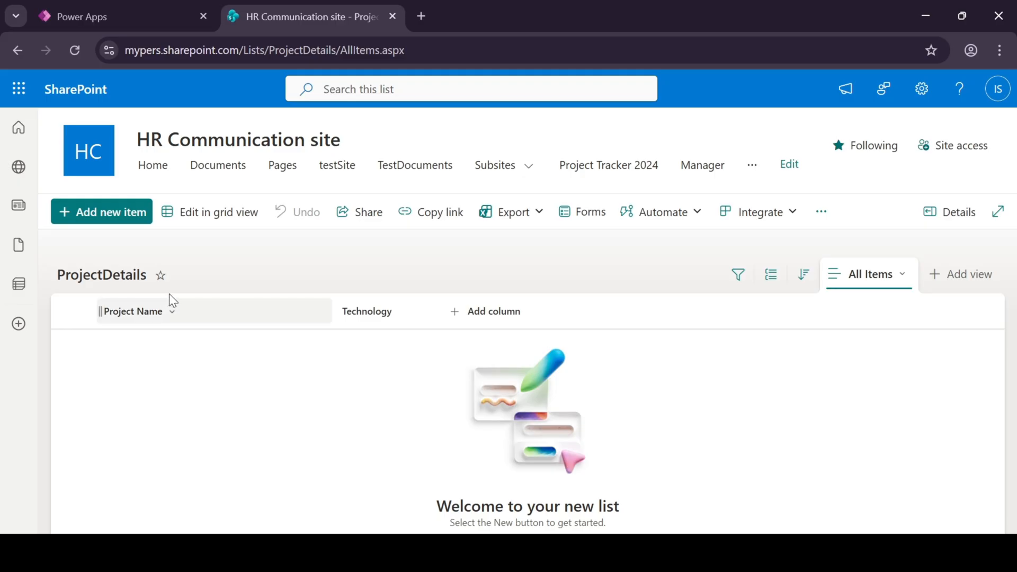
pyautogui.click(212, 226)
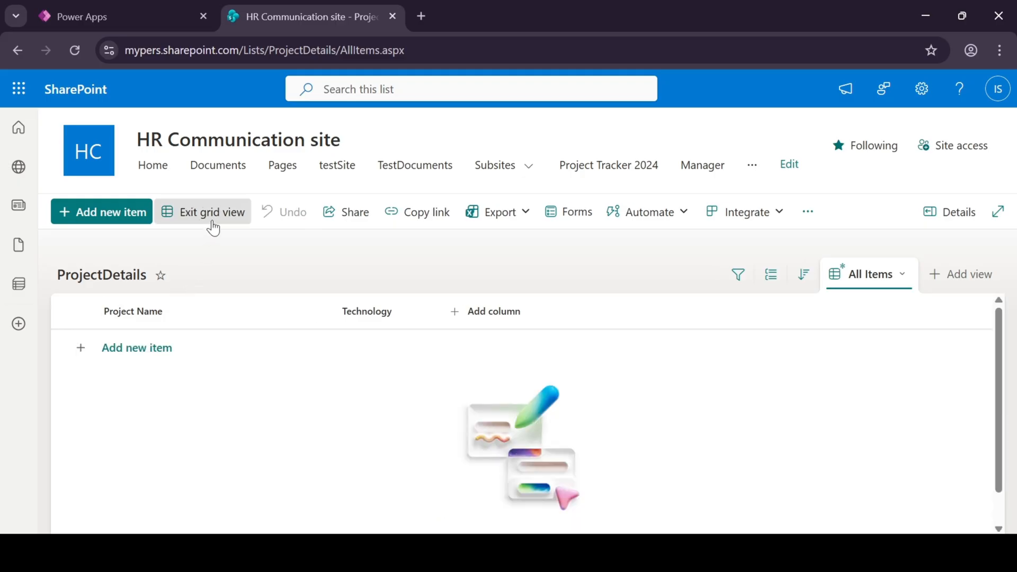
pyautogui.click(153, 347)
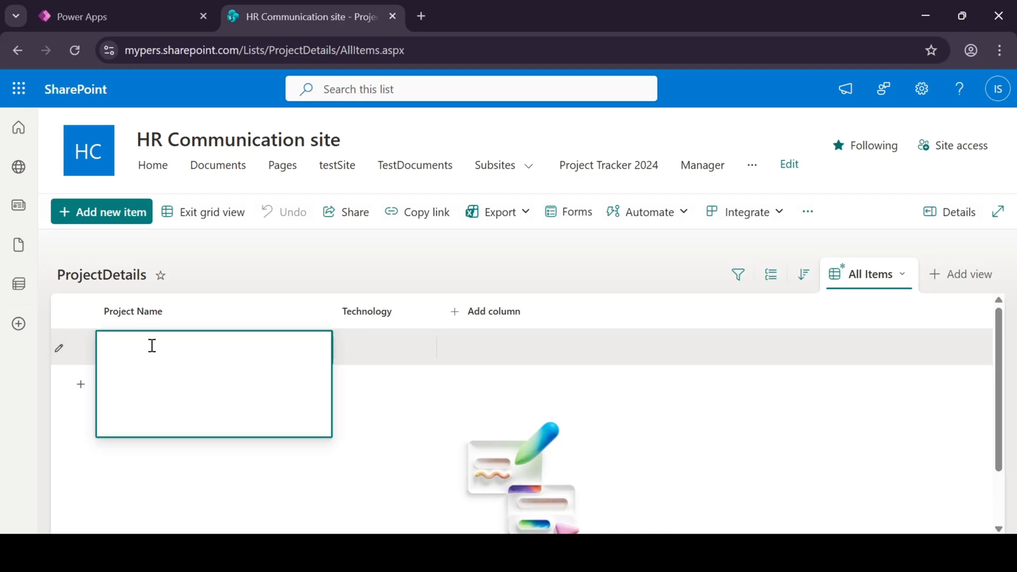
pyautogui.write('CRM Porta')
pyautogui.click(367, 354)
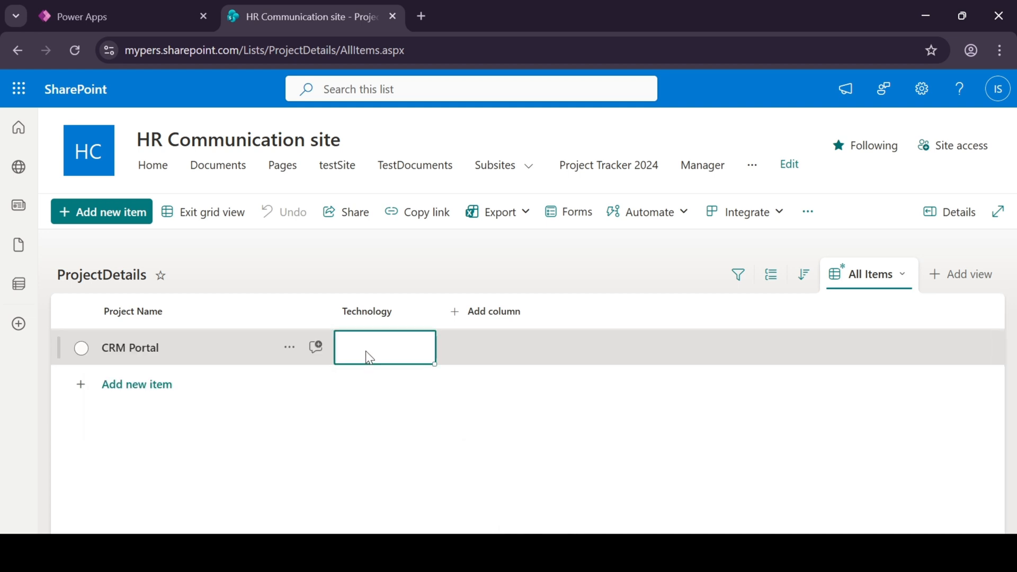
pyautogui.click(366, 351)
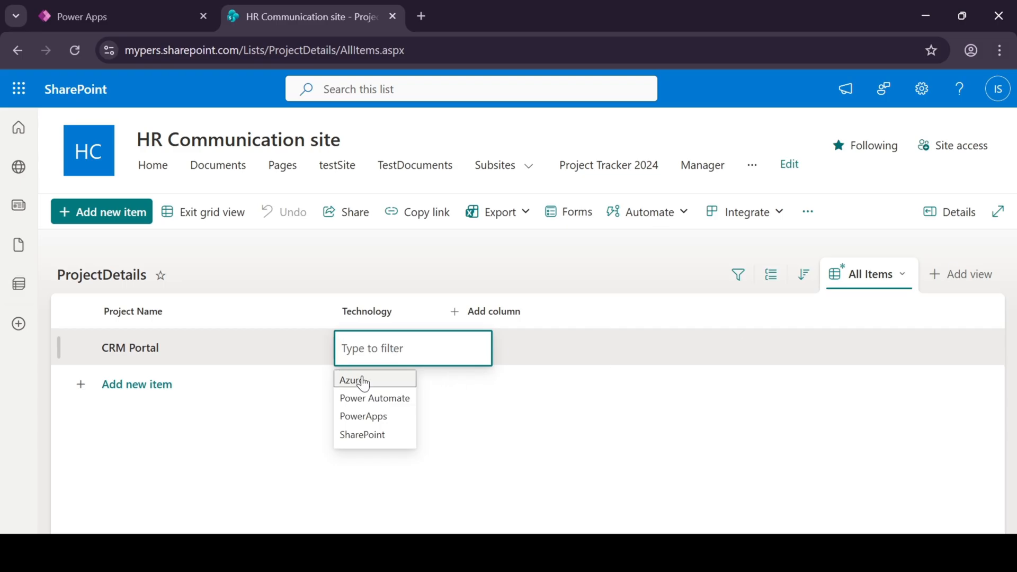
pyautogui.click(382, 418)
# Add a second project item named "MasterData" with technology SharePoint and leave grid editing.
pyautogui.click(153, 384)
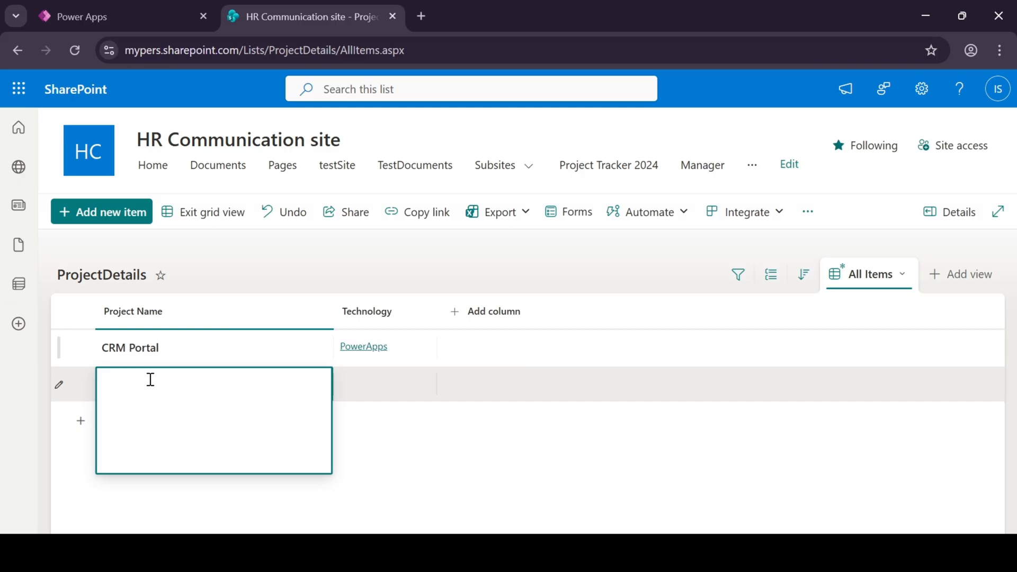
pyautogui.write('MasterData')
pyautogui.click(399, 381)
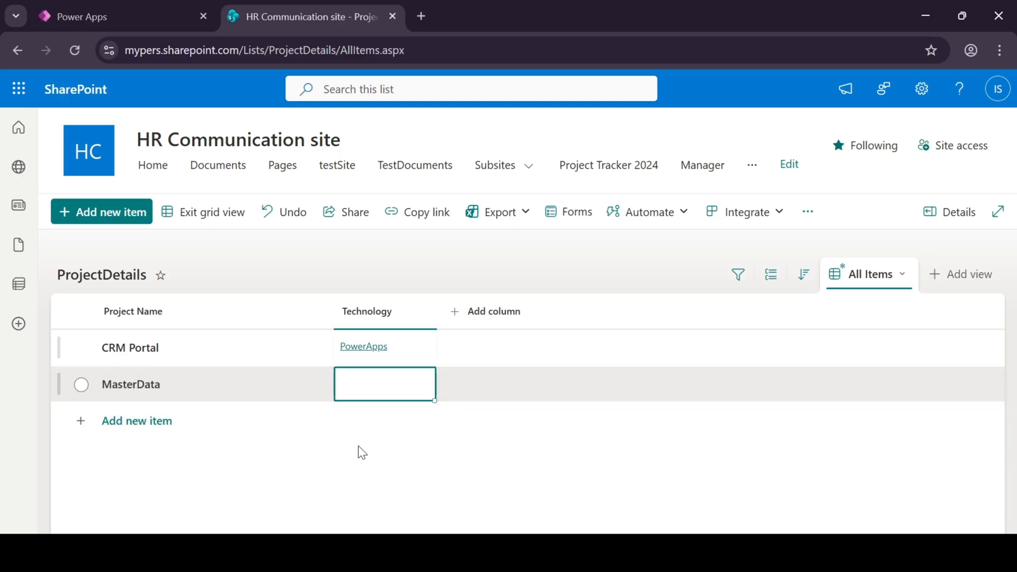
pyautogui.click(382, 377)
pyautogui.click(350, 470)
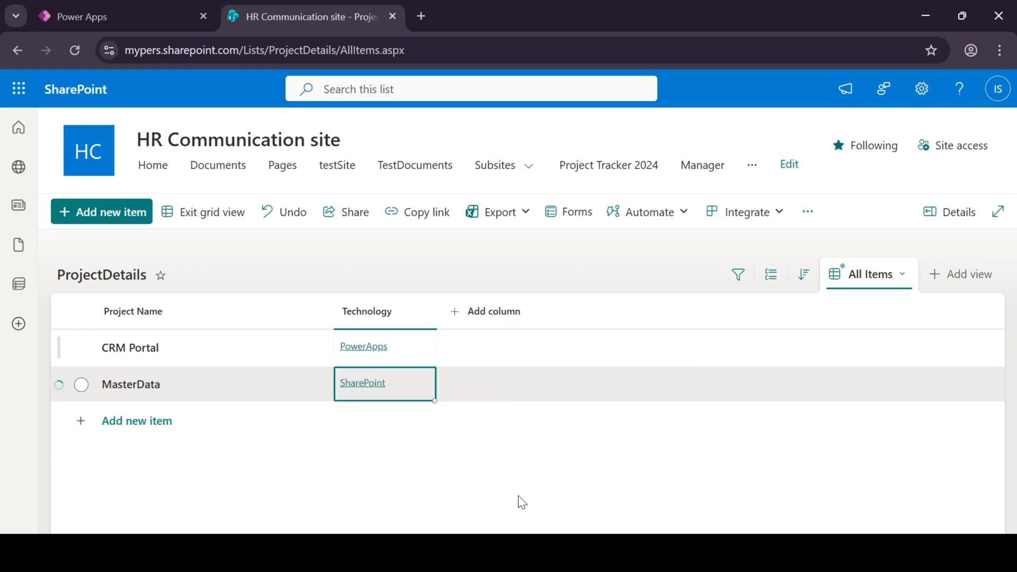
pyautogui.click(225, 218)
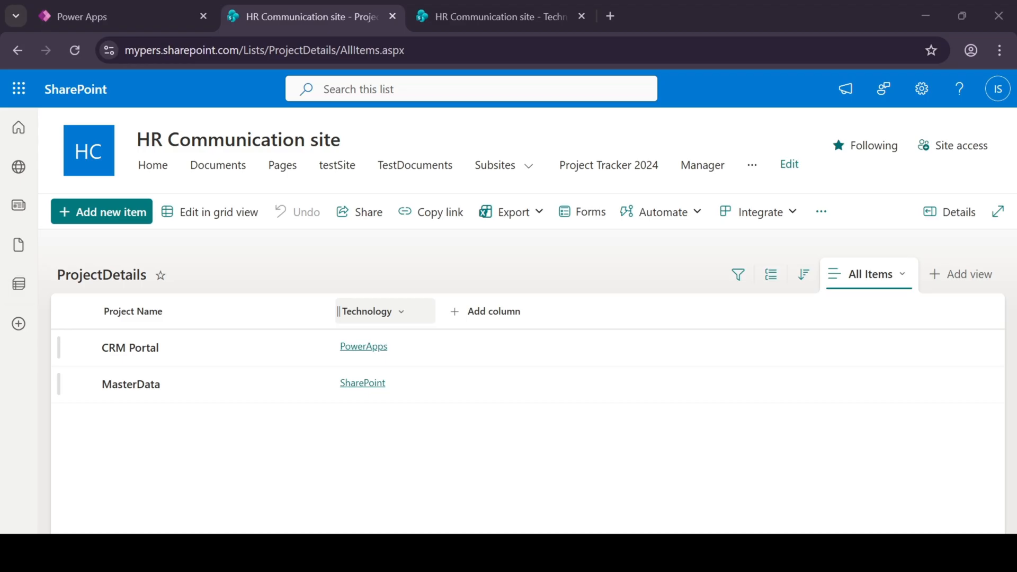
# Examine the Technology column's lookup settings, including additional source columns, deletion behaviour and multiple-selection options, and close them without saving.
pyautogui.click(416, 316)
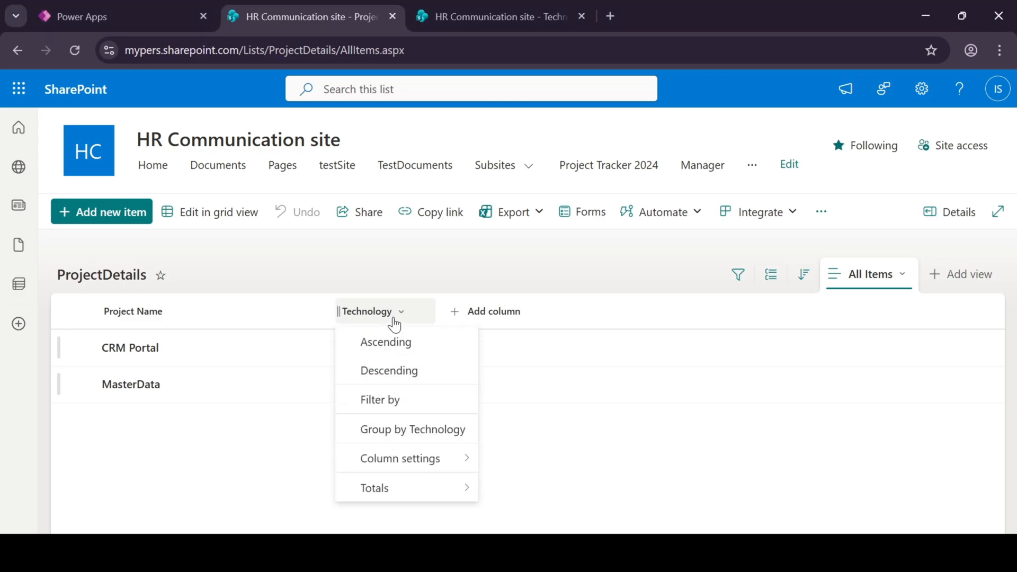
pyautogui.moveTo(402, 458)
pyautogui.click(520, 327)
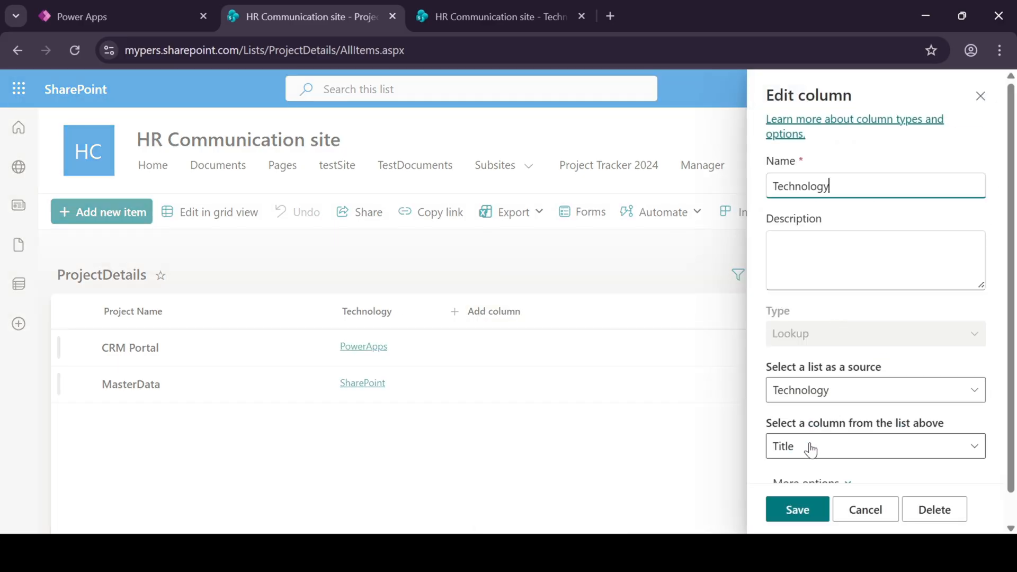
pyautogui.click(824, 451)
pyautogui.scroll(-10, 837, 406)
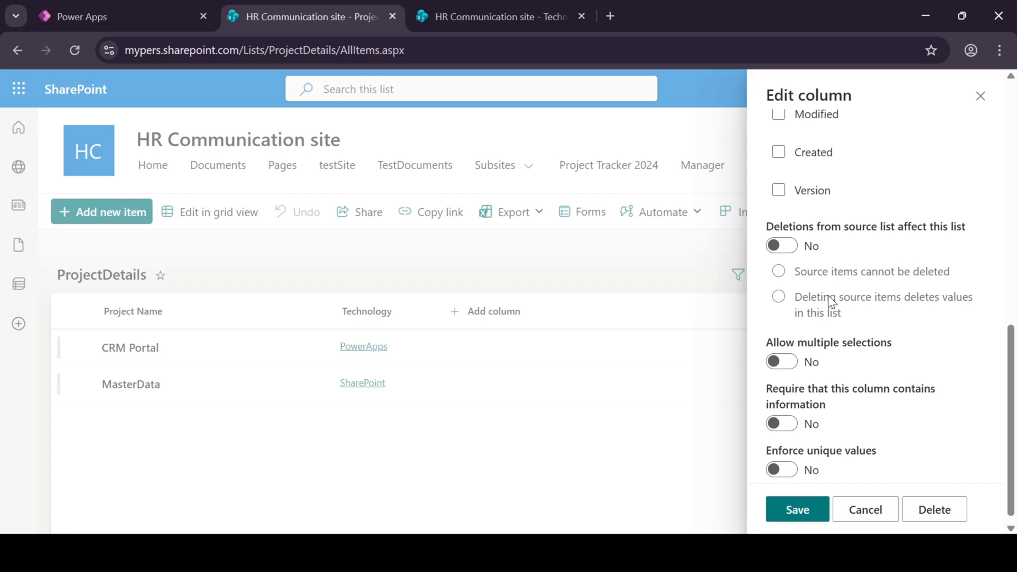
pyautogui.scroll(-1, 830, 296)
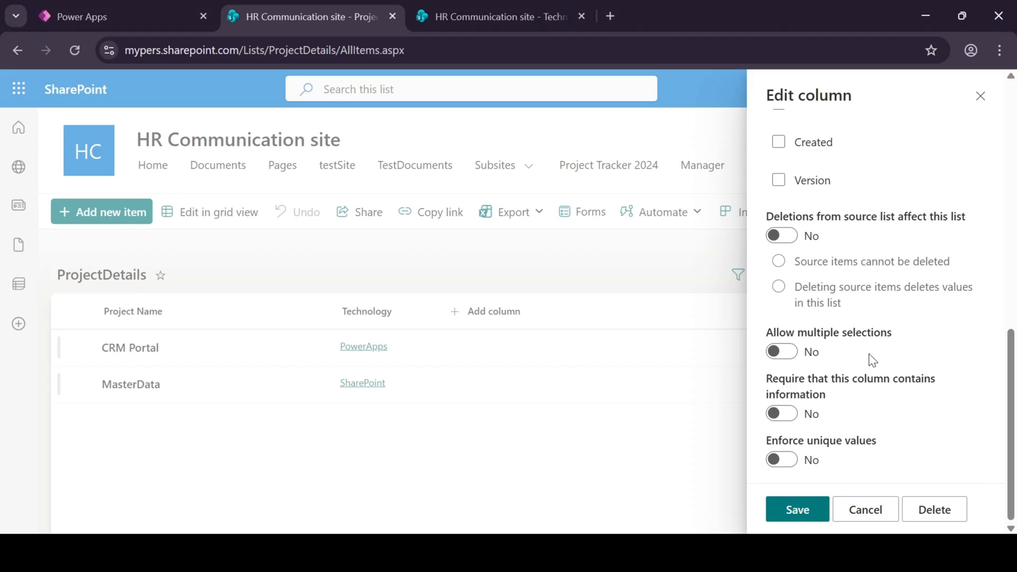
pyautogui.scroll(3, 836, 296)
pyautogui.scroll(3, 836, 300)
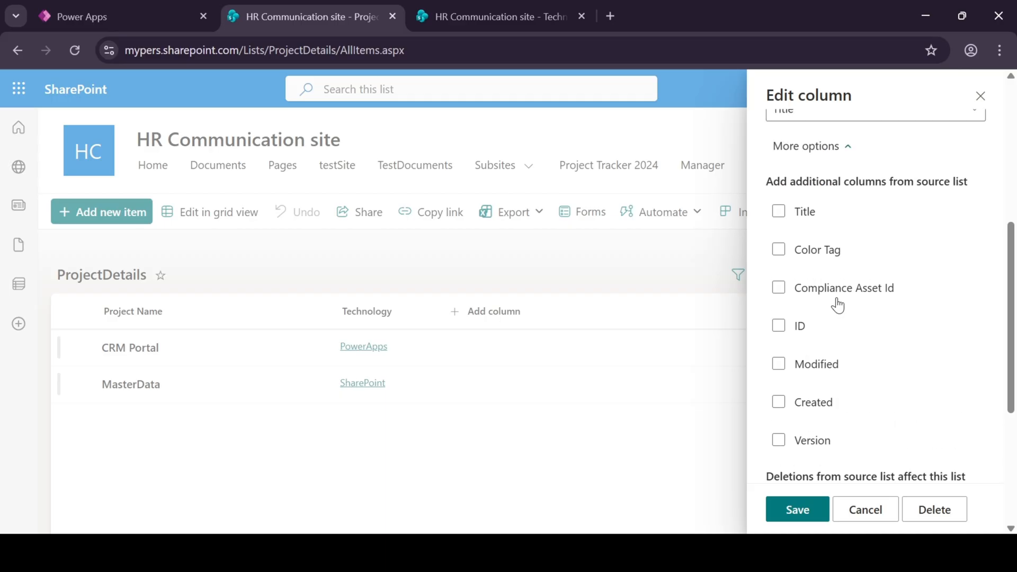
pyautogui.scroll(-6, 901, 307)
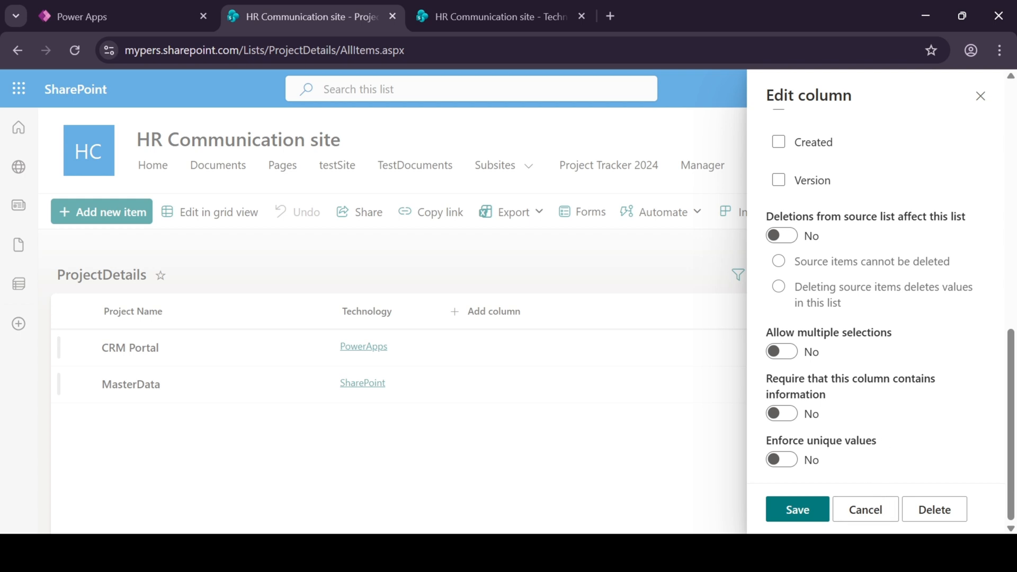
pyautogui.click(874, 510)
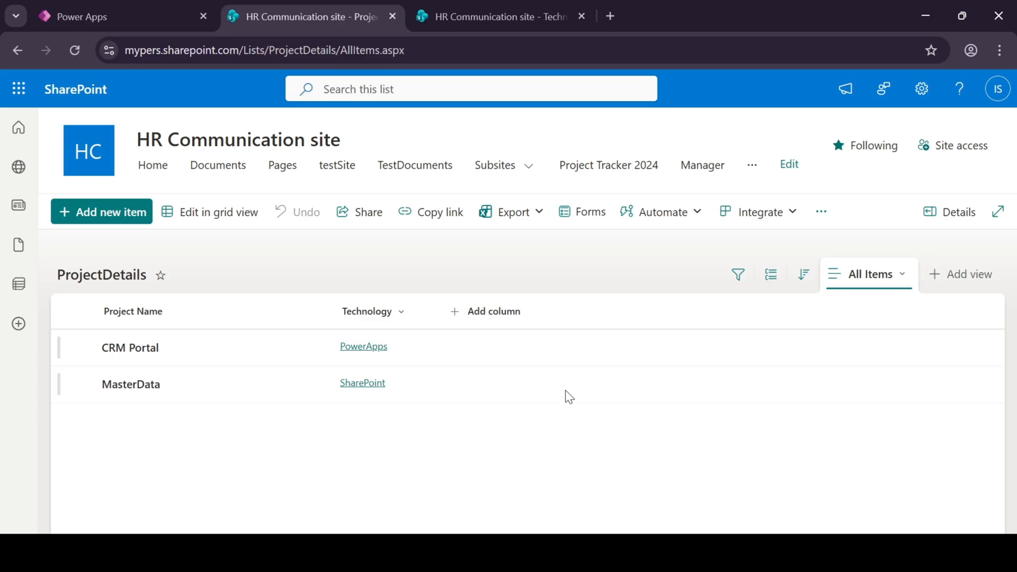
# Add a new item named "Dataverse" to the Technology list and save it.
pyautogui.click(465, 25)
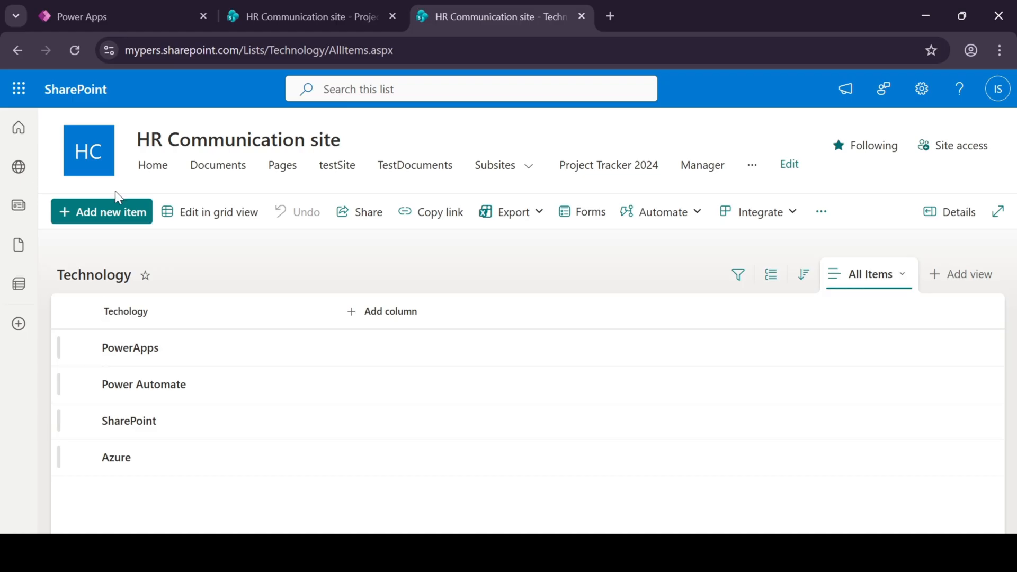
pyautogui.click(116, 218)
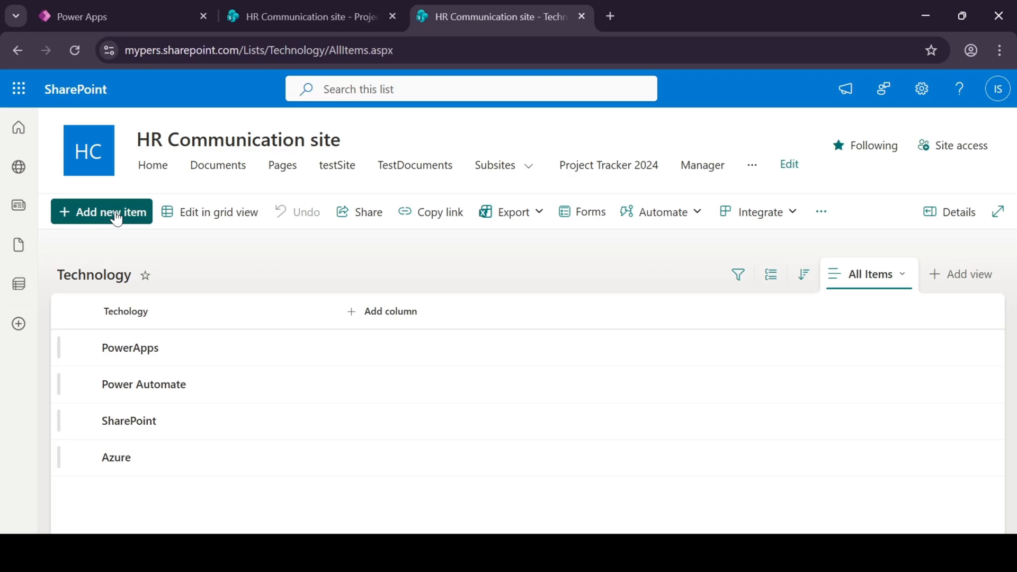
pyautogui.write('Dataverse')
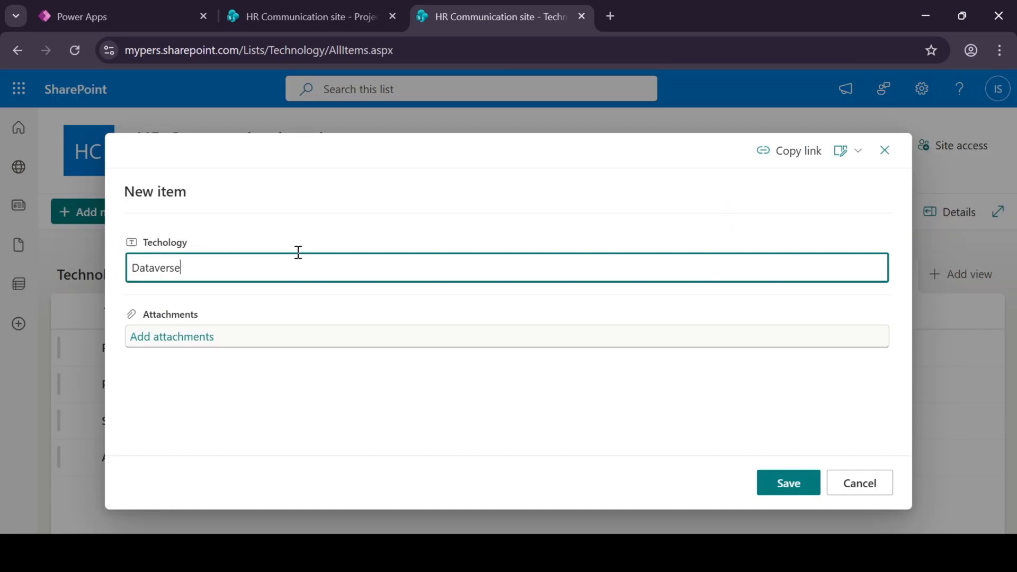
pyautogui.click(764, 485)
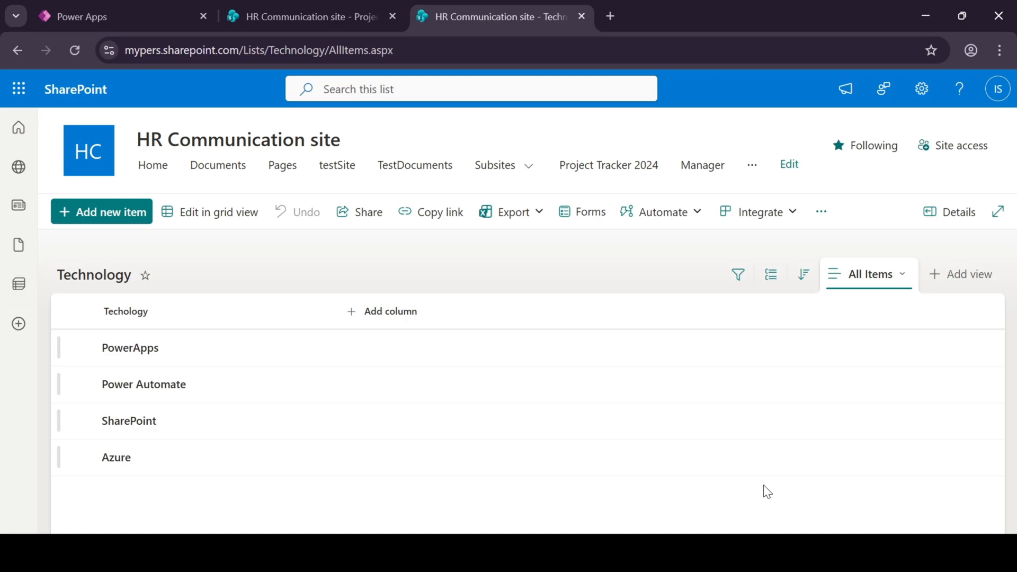
# Return to the ProjectDetails list in grid view and open the technology choices for the MasterData item.
pyautogui.hotkey('ctrl', 'pageup')
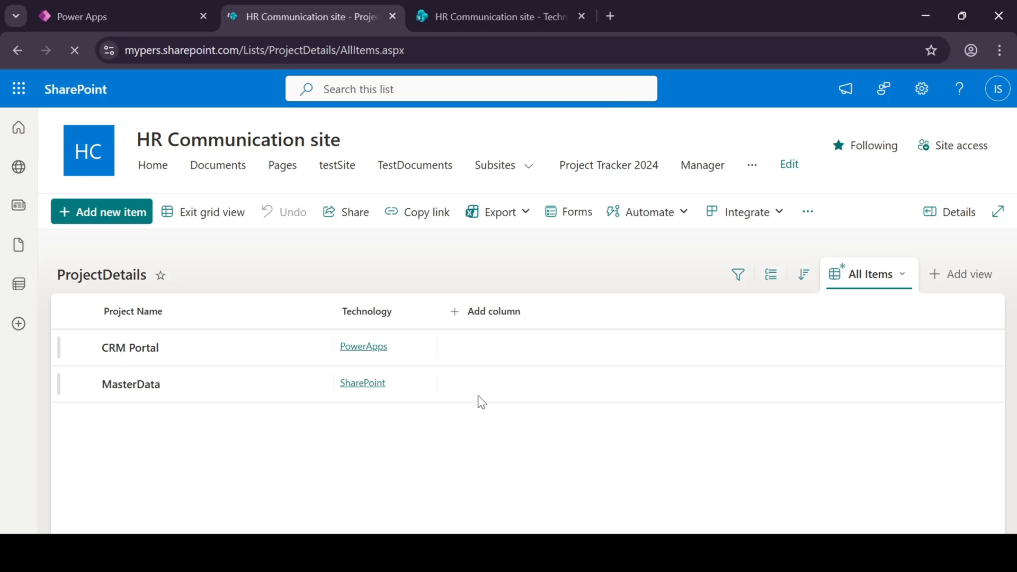
pyautogui.click(416, 392)
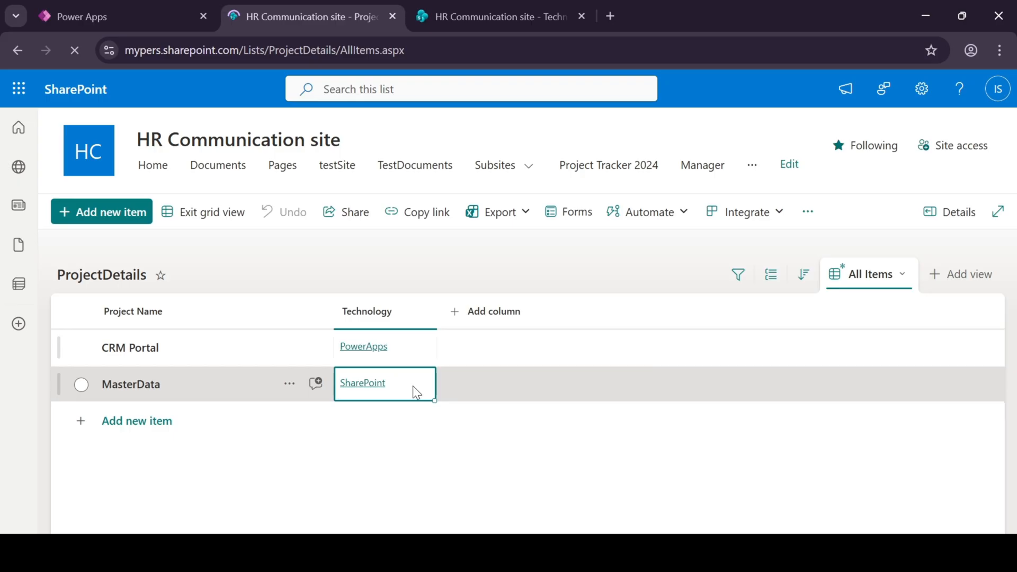
pyautogui.click(412, 386)
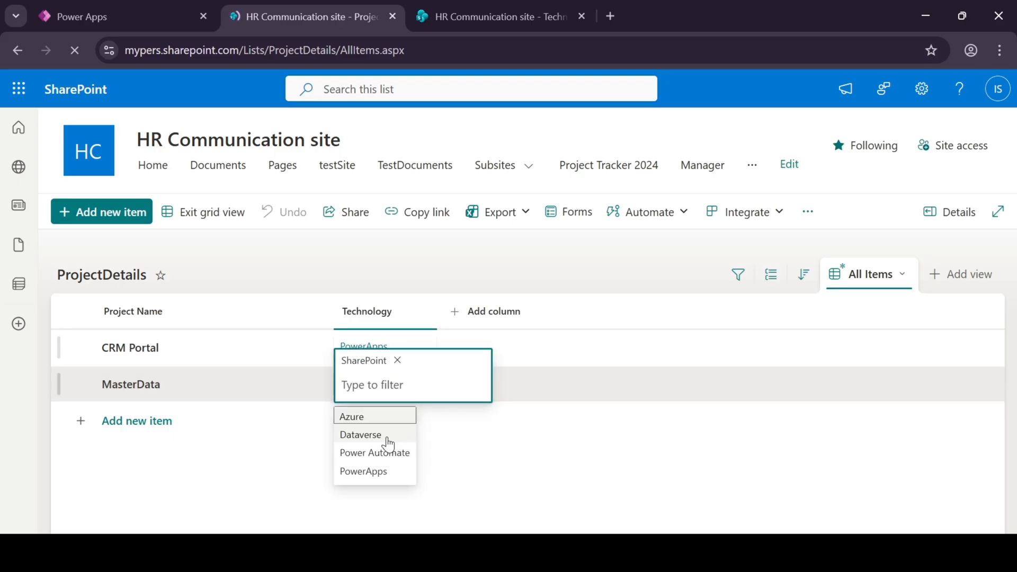